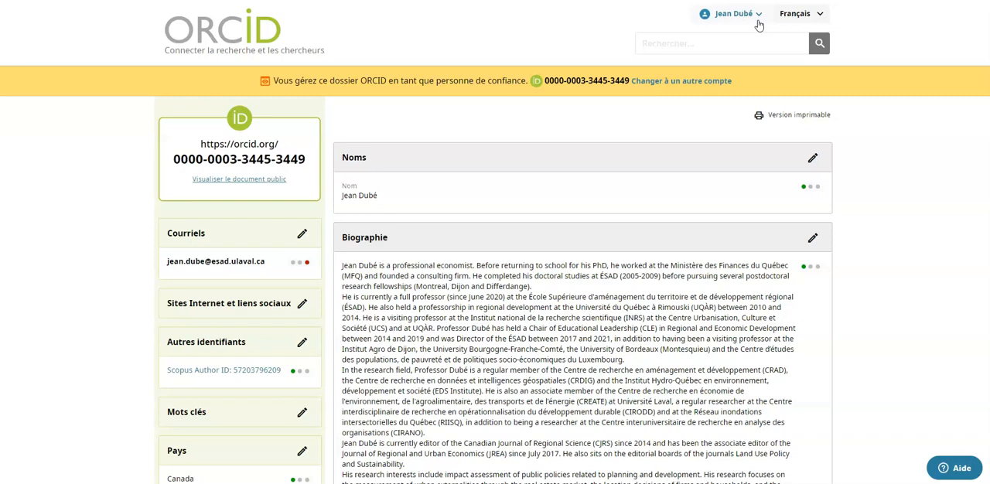
Launch the Scopus - Elsevier search-and-link assistant to add works to the ORCID record.
scroll(857, 124, "down", 3)
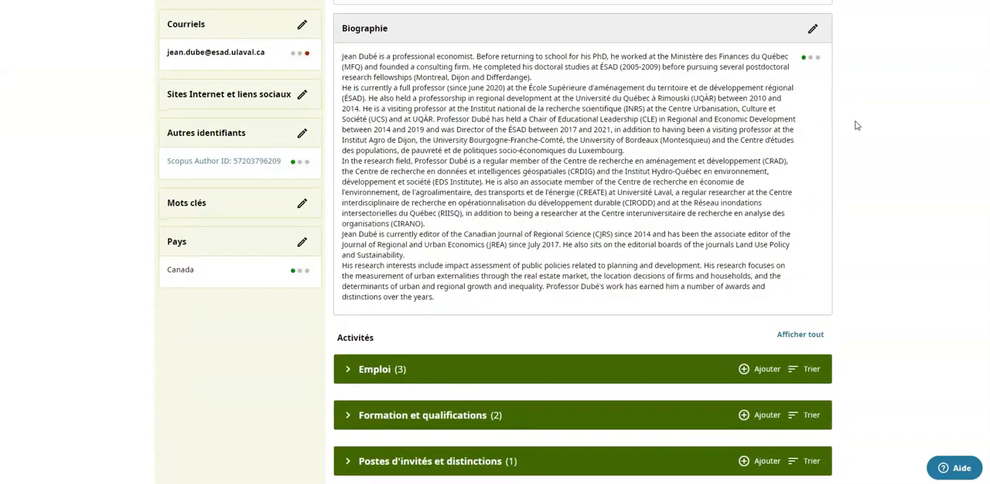
scroll(857, 125, "down", 8)
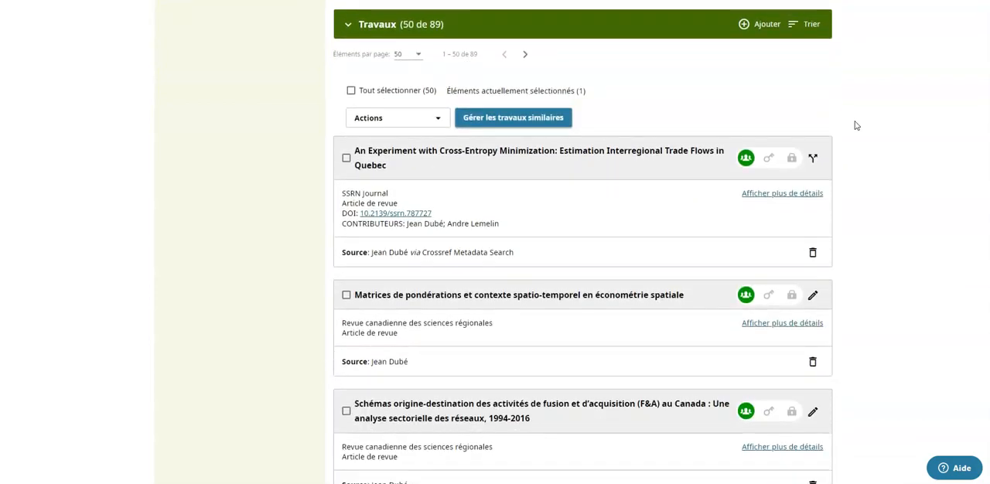
left_click(765, 31)
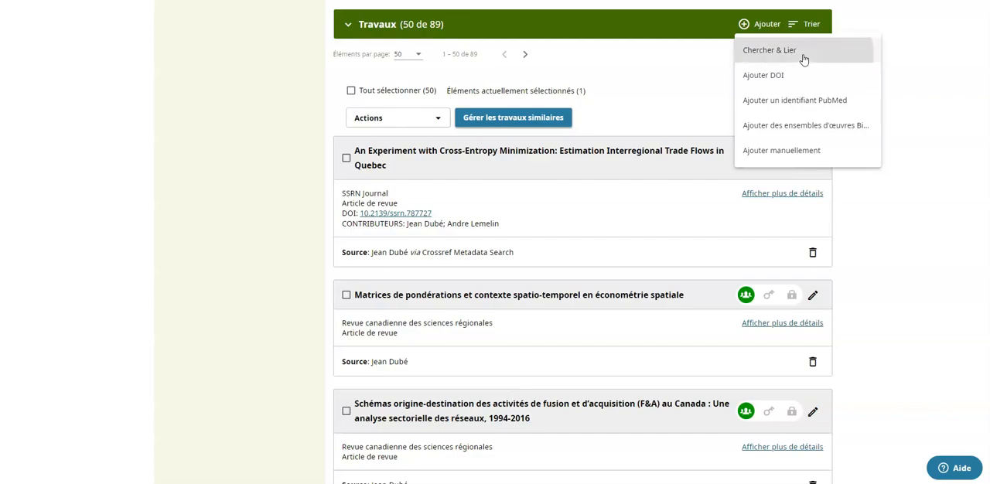
left_click(803, 54)
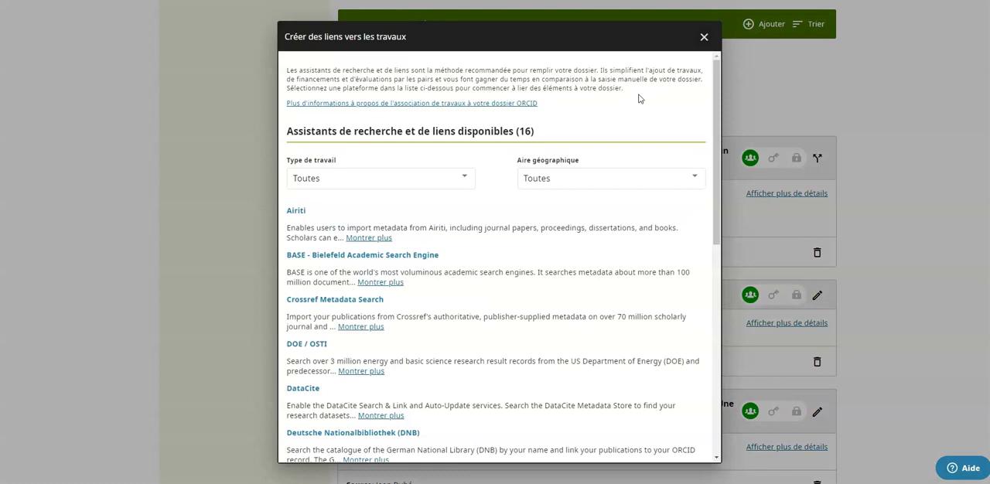
scroll(639, 98, "down", 3)
scroll(639, 98, "down", 3)
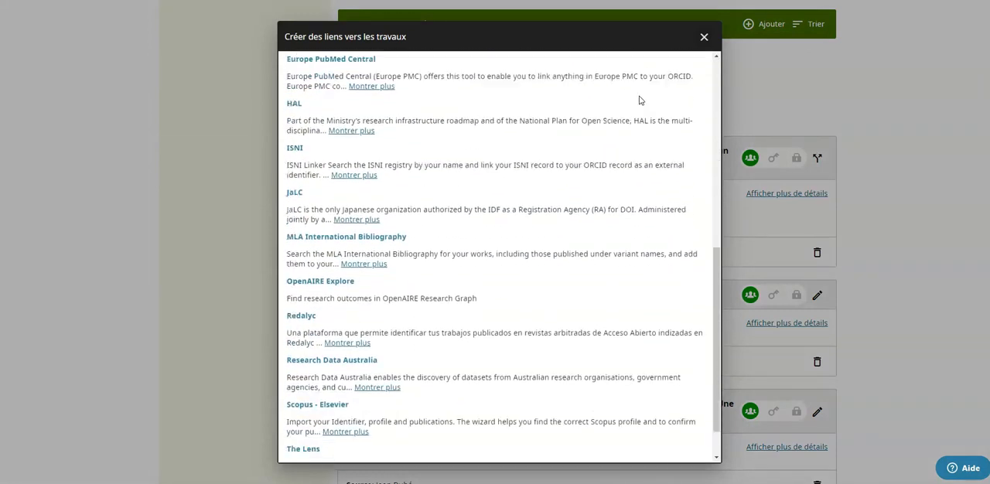
scroll(639, 100, "down", 1)
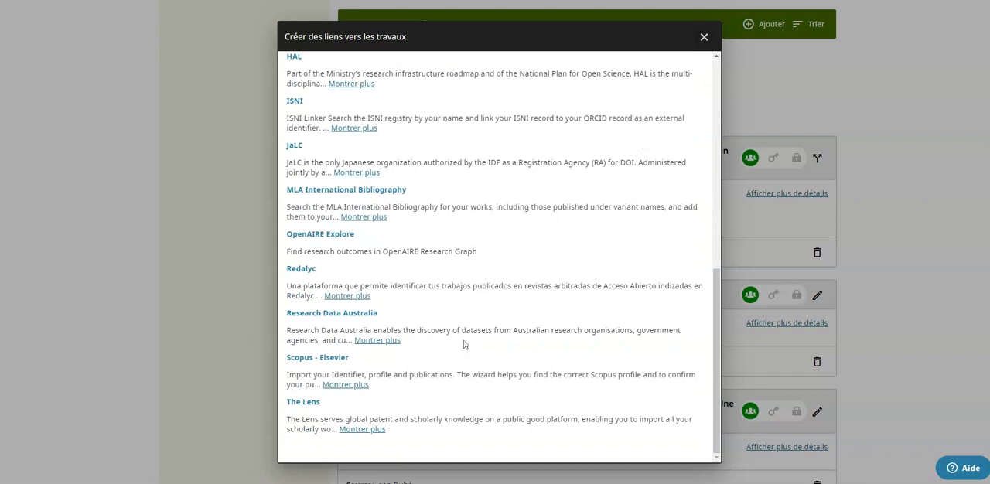
left_click(316, 361)
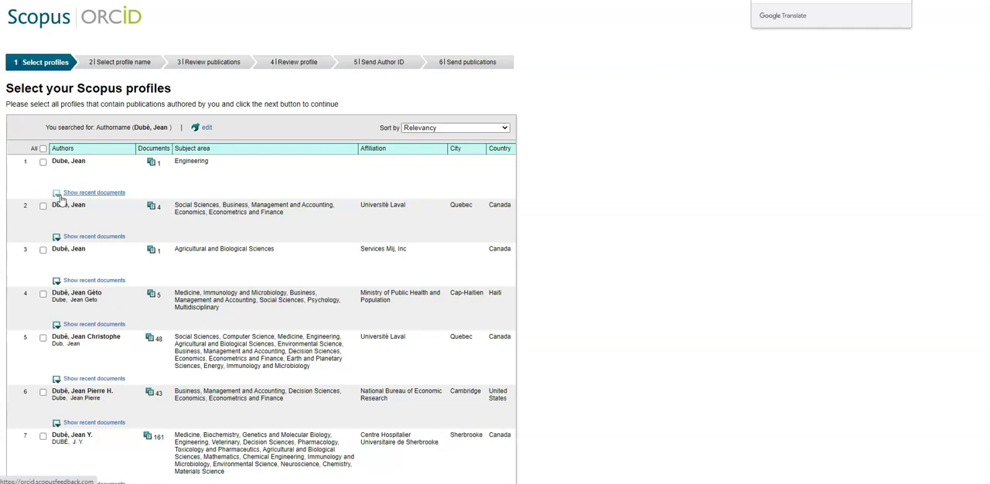
Check the profiles' recent documents, select profiles 2 and 5, both affiliated with Université Laval in Quebec, and continue.
left_click(61, 194)
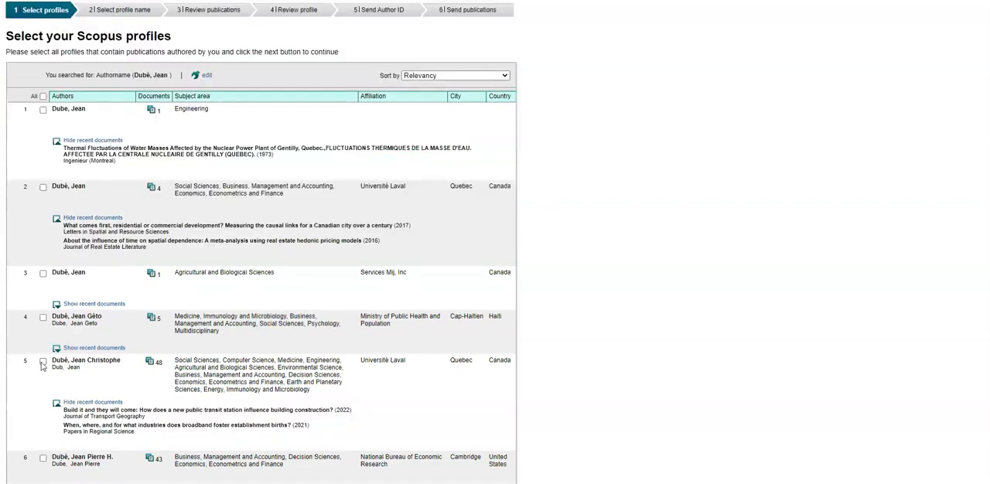
left_click(42, 362)
left_click(43, 188)
scroll(538, 225, "up", 1)
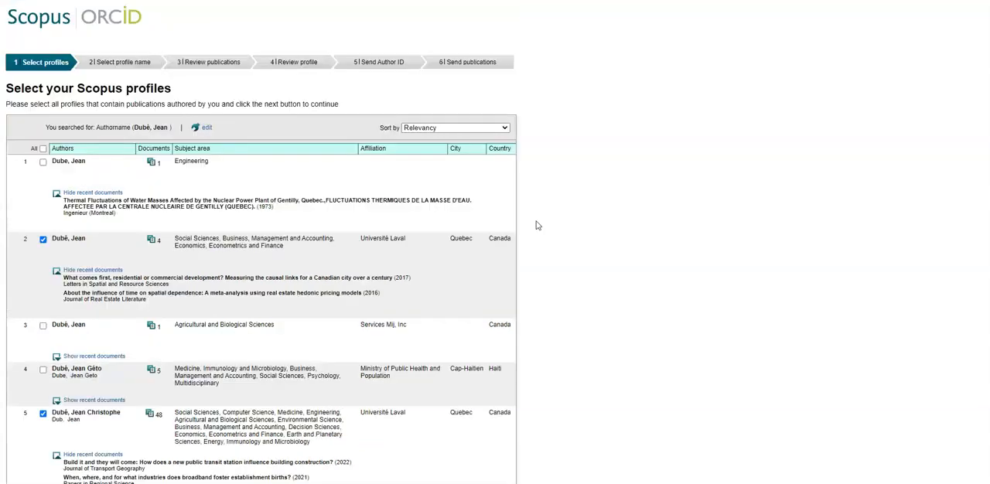
scroll(537, 225, "down", 10)
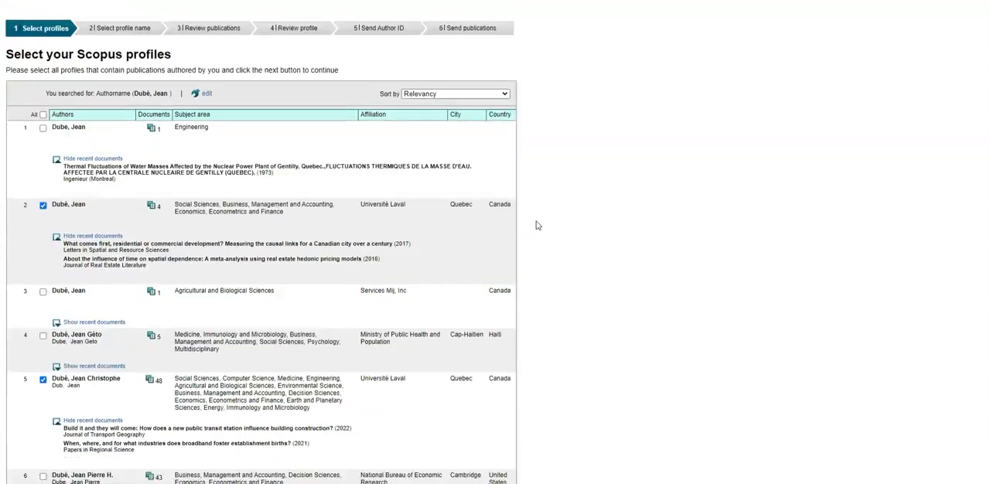
scroll(538, 225, "down", 7)
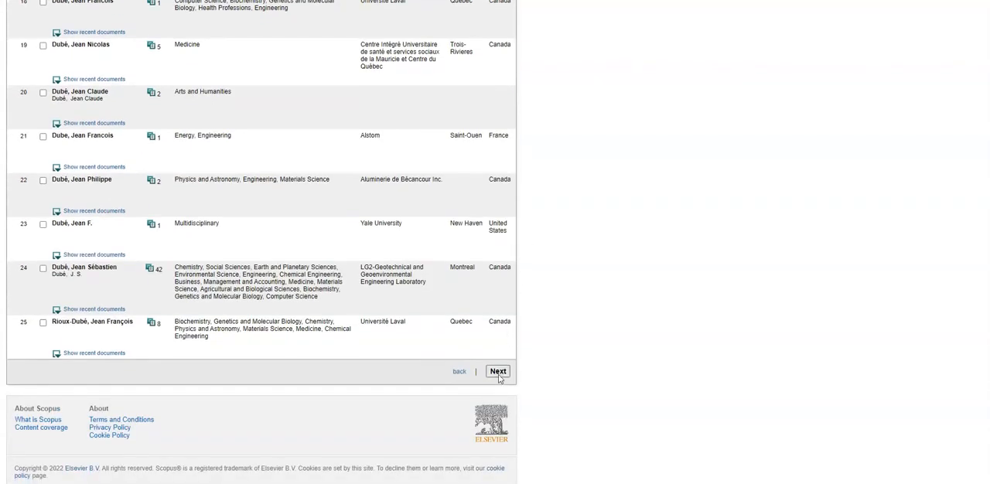
left_click(498, 372)
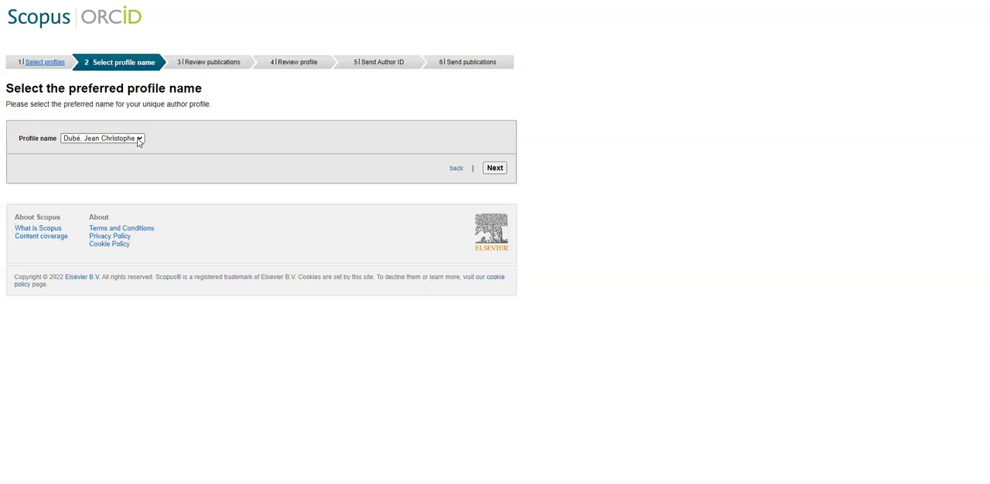
Set the preferred profile name to the first variant with the author's full first name and no middle name, and continue.
left_click(139, 140)
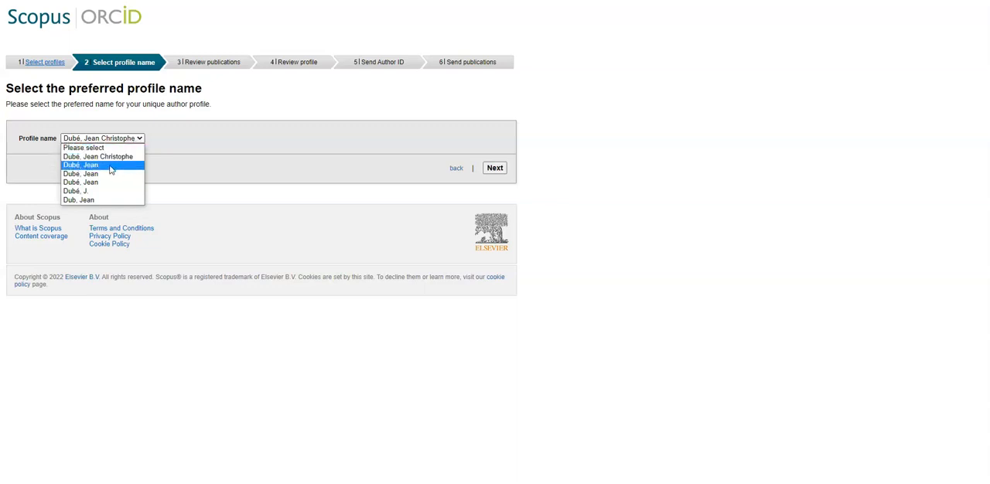
left_click(111, 166)
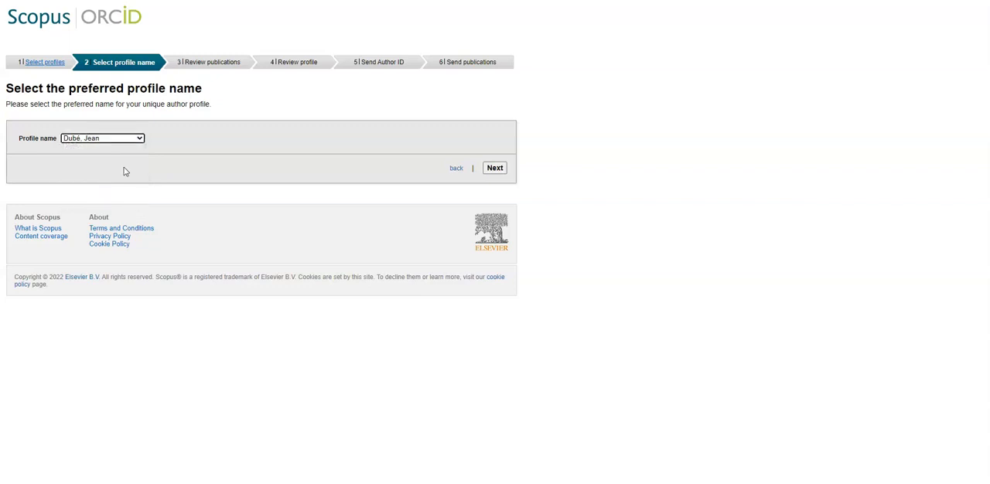
left_click(493, 169)
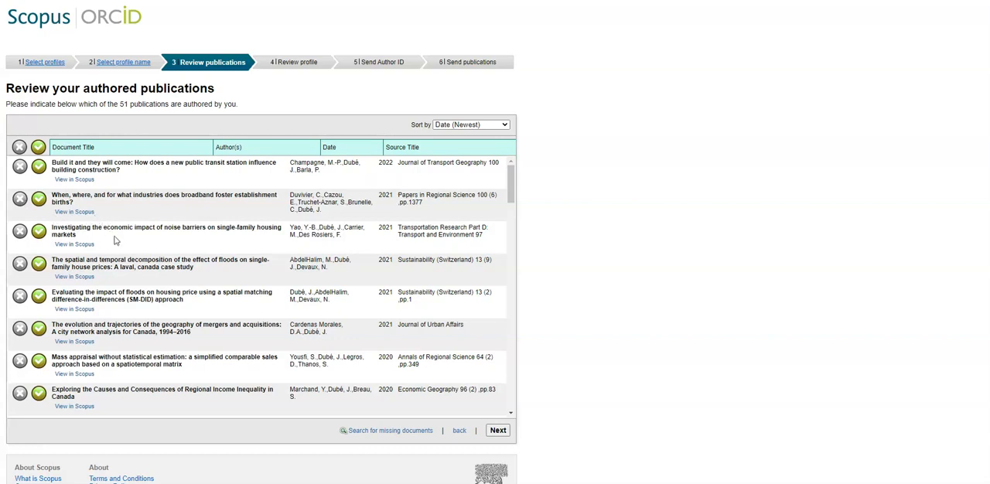
Review the authored publications, mark the 2016 Canadian Geographer article as not authored, restore it as authored, and accept the list.
scroll(115, 241, "down", 5)
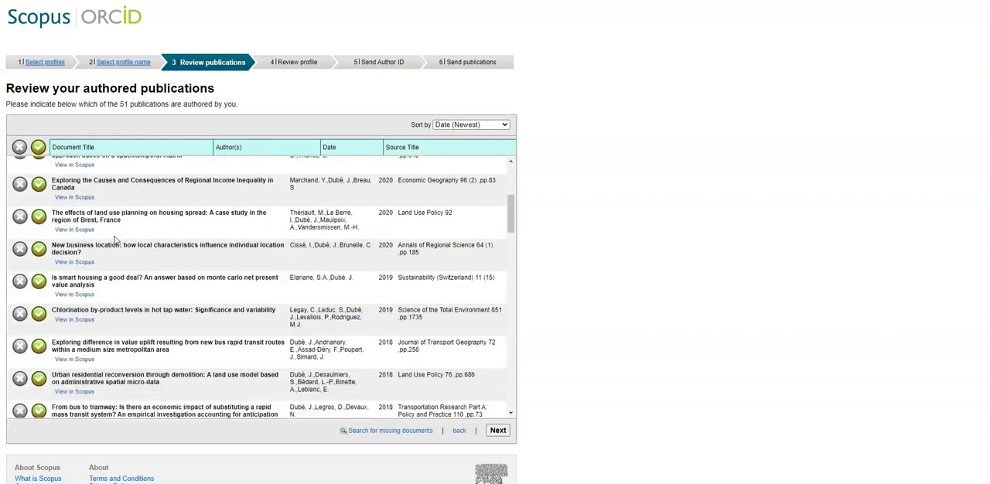
scroll(115, 241, "down", 7)
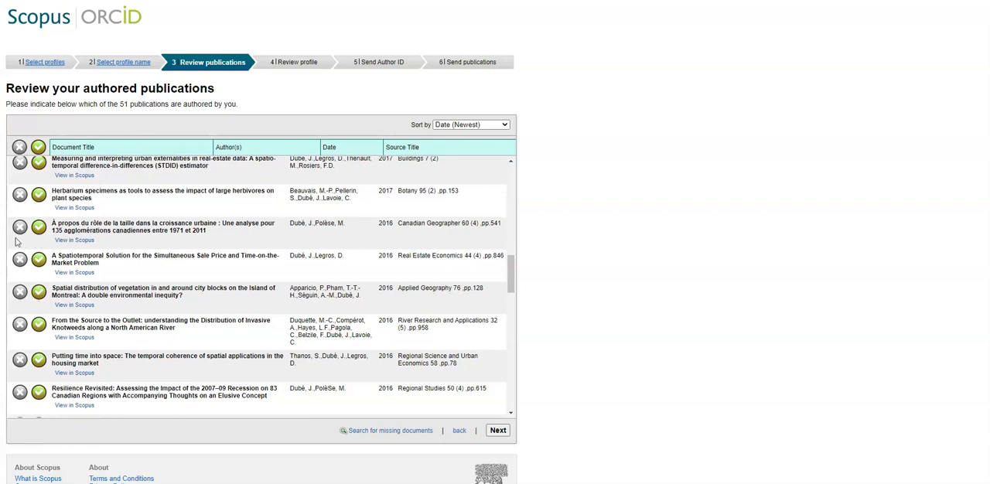
left_click(19, 232)
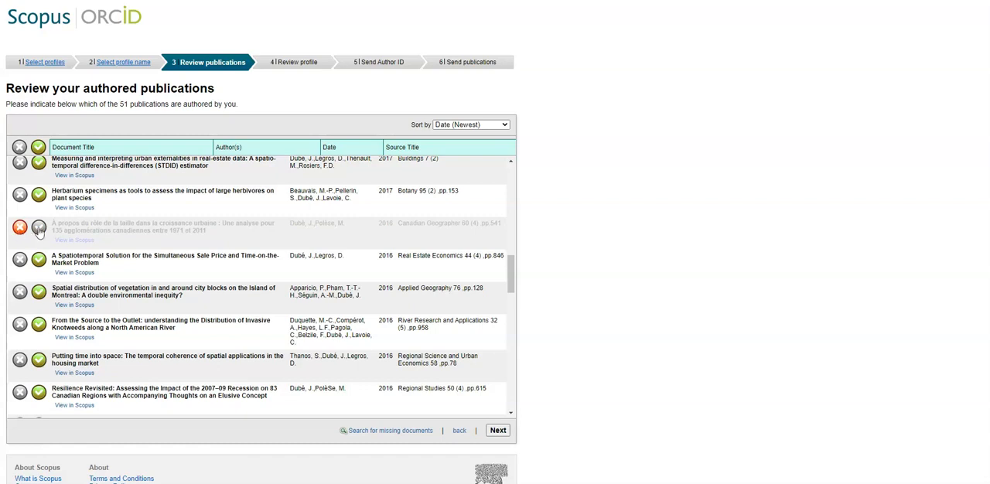
left_click(38, 232)
scroll(243, 272, "down", 10)
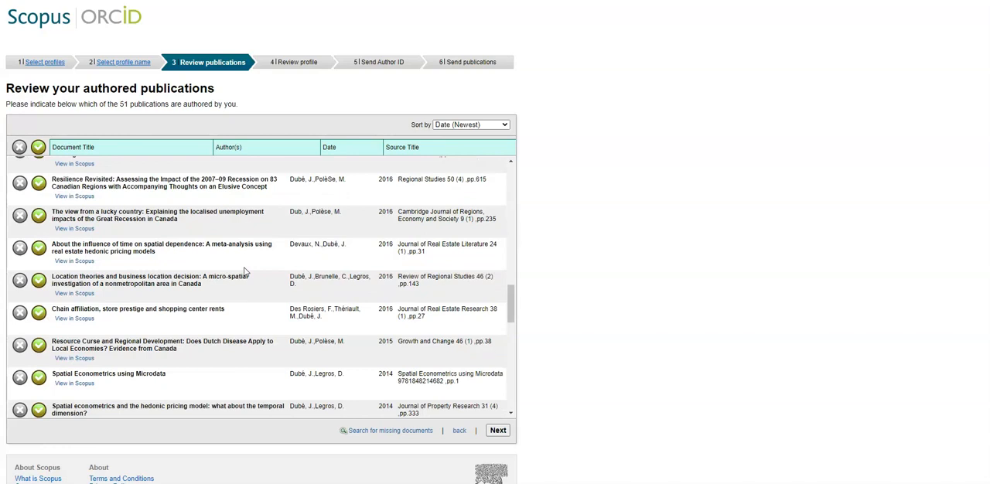
scroll(244, 271, "down", 8)
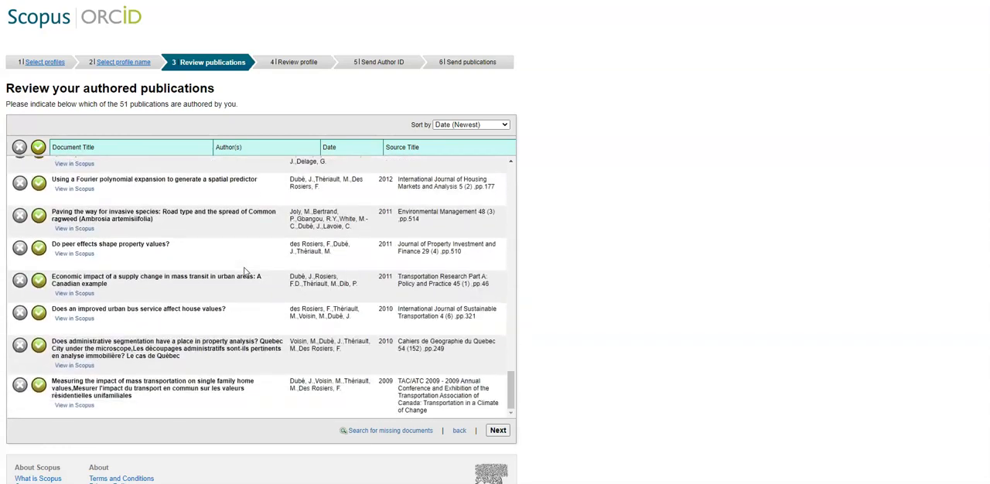
left_click(498, 431)
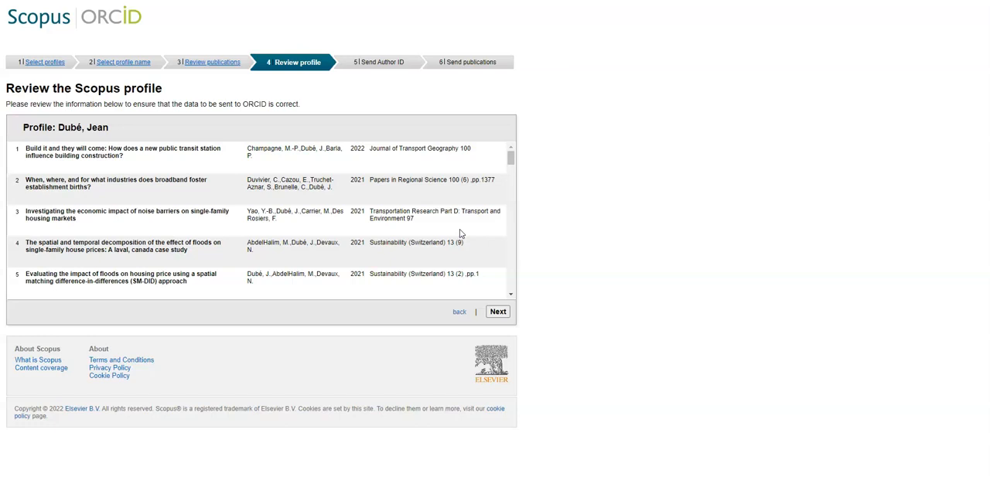
Review the Scopus profile's publication data through to the end and agree to update the Scopus author profile with the changes.
scroll(460, 233, "down", 5)
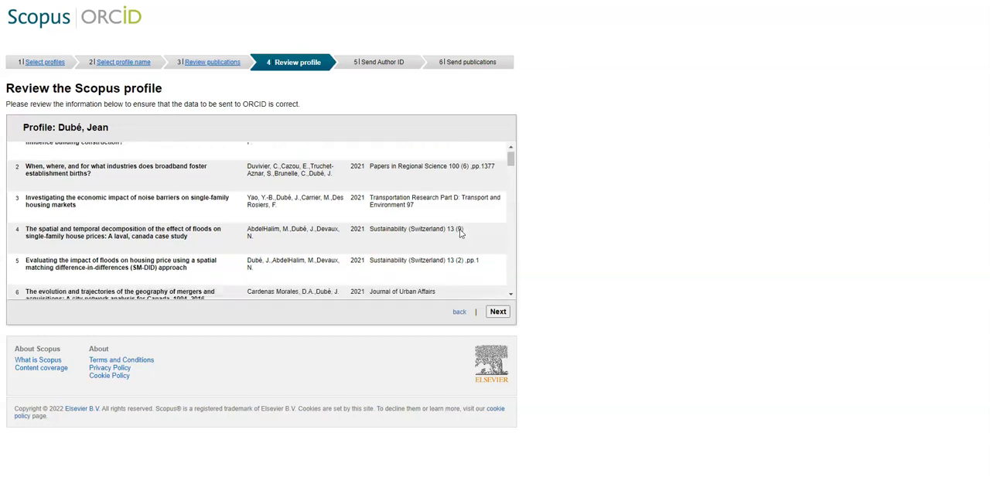
scroll(460, 234, "down", 8)
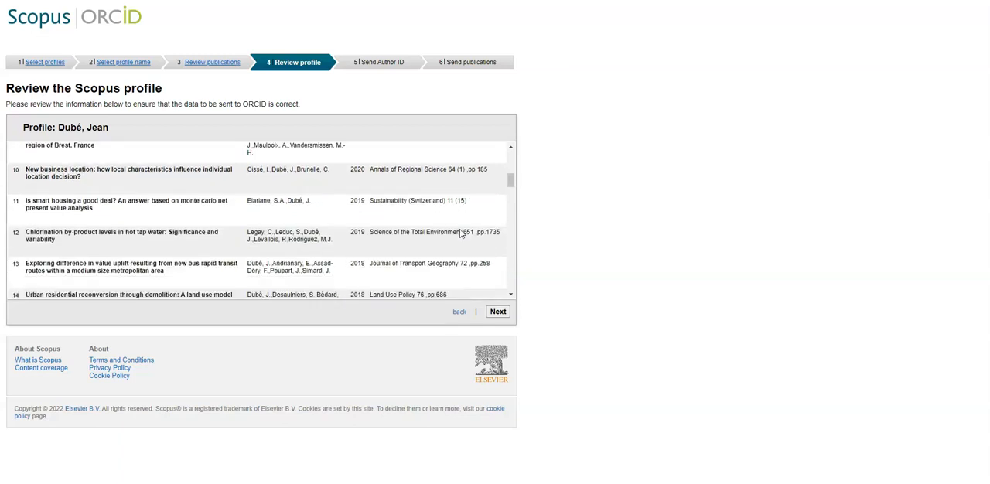
scroll(461, 234, "down", 15)
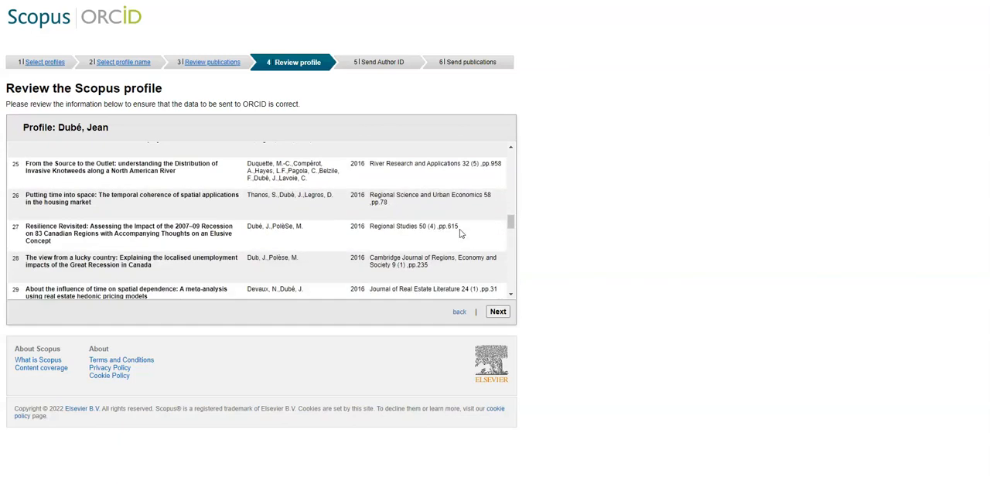
scroll(460, 234, "down", 5)
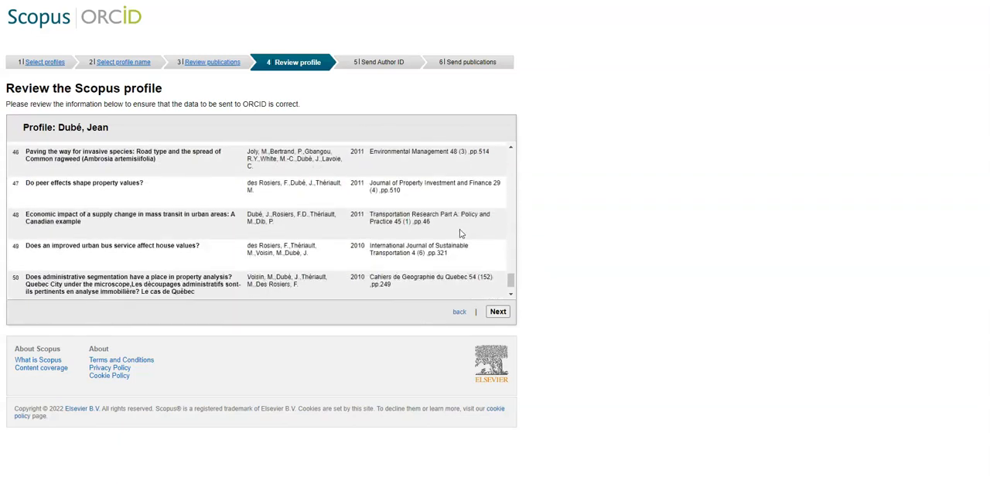
left_click(495, 313)
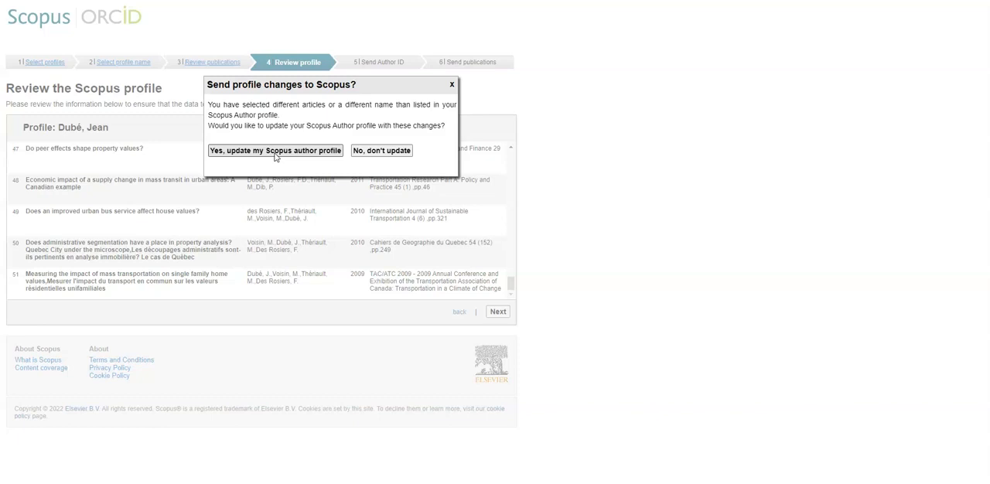
left_click(276, 151)
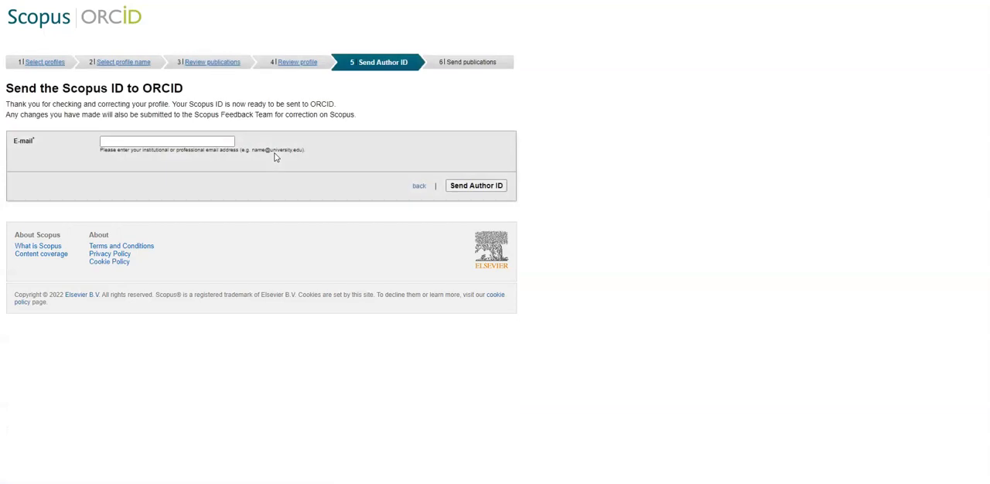
Enter the author's institutional e-mail address, repeat it as confirmation, and send the Author ID to ORCID.
left_click(208, 147)
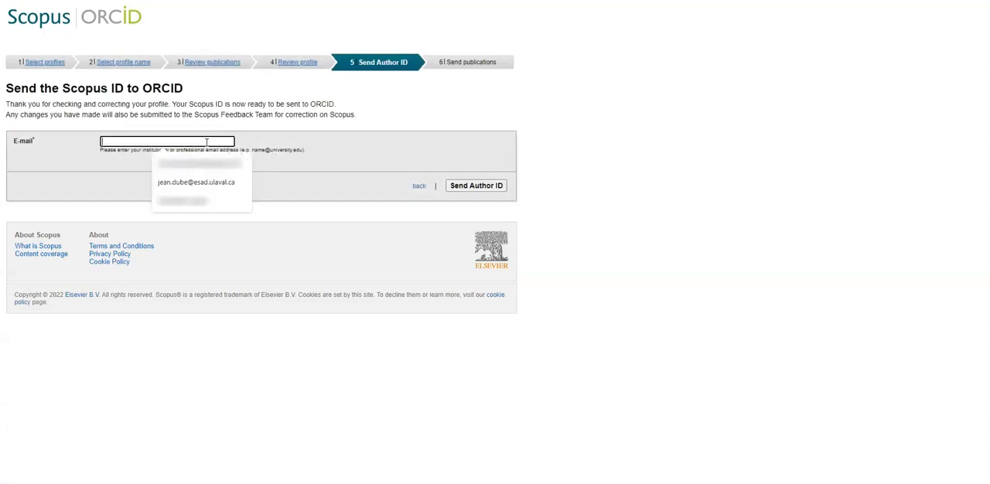
left_click(208, 183)
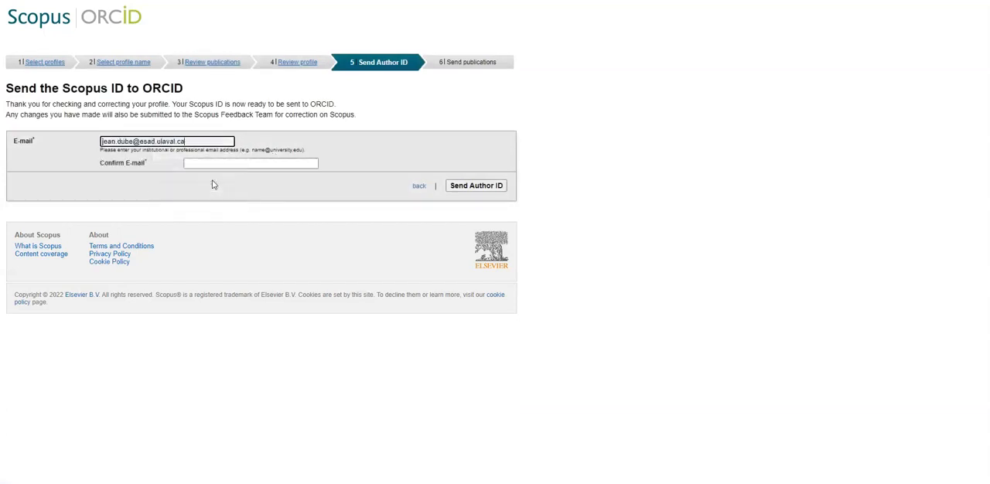
left_click_drag(200, 141, 98, 146)
key("ctrl+c")
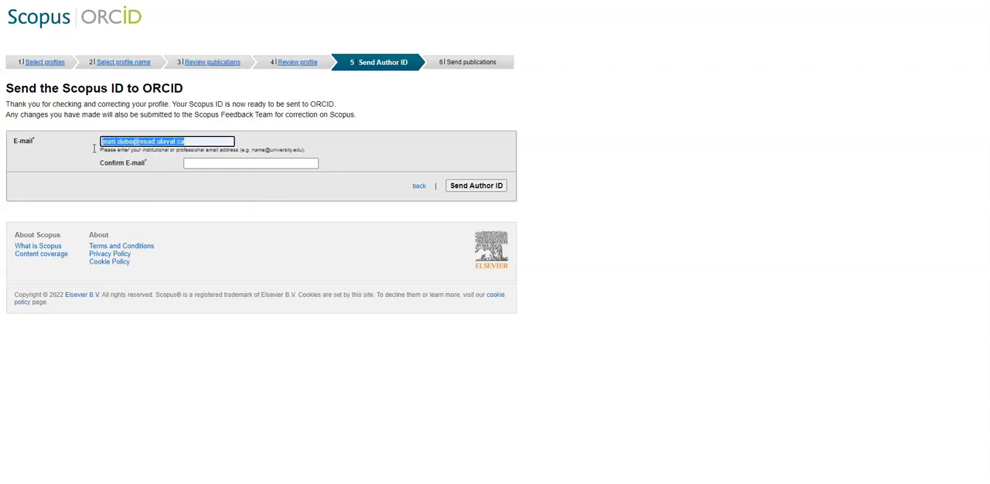
left_click(195, 161)
key("ctrl+v")
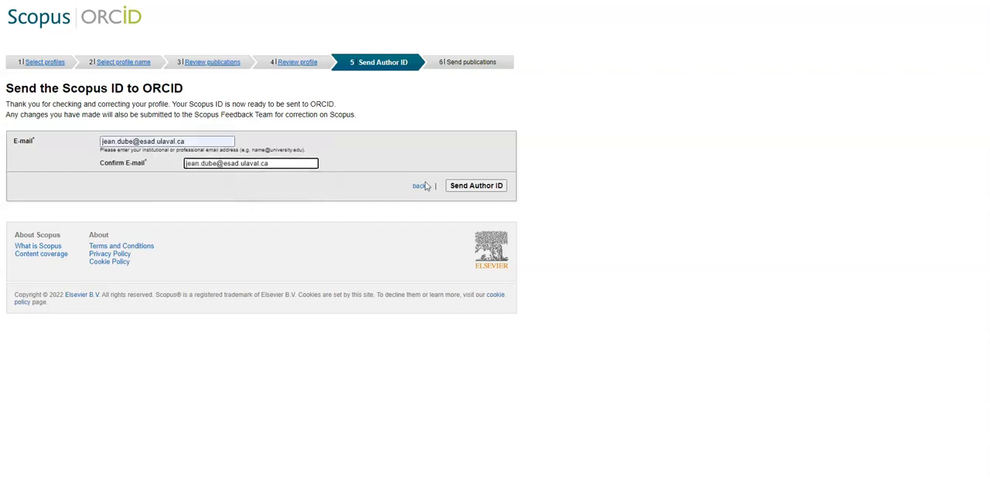
left_click(476, 186)
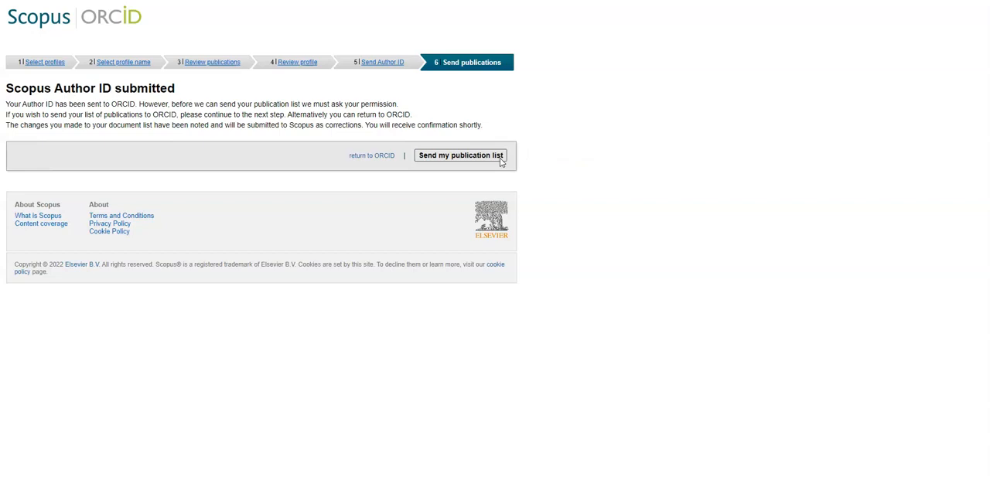
Send the publication list to ORCID and return to the ORCID record to check its works.
left_click(501, 158)
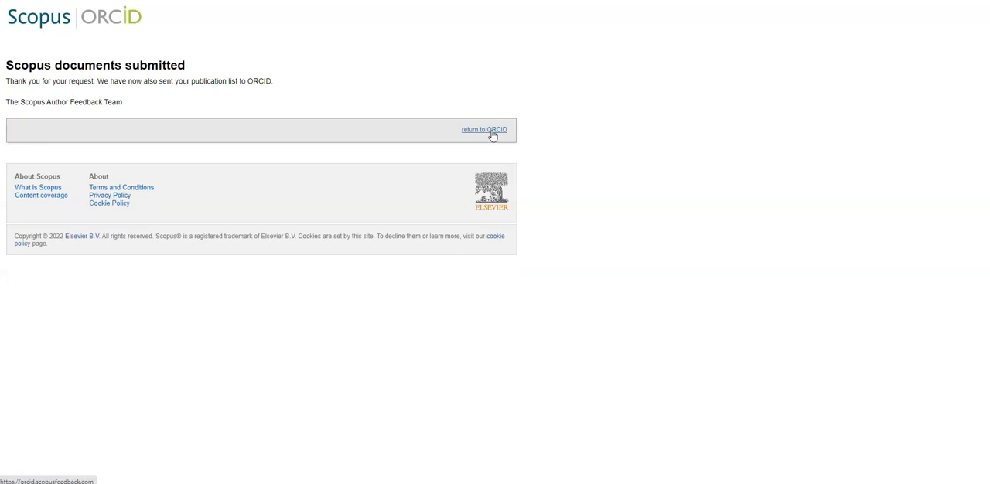
left_click(492, 132)
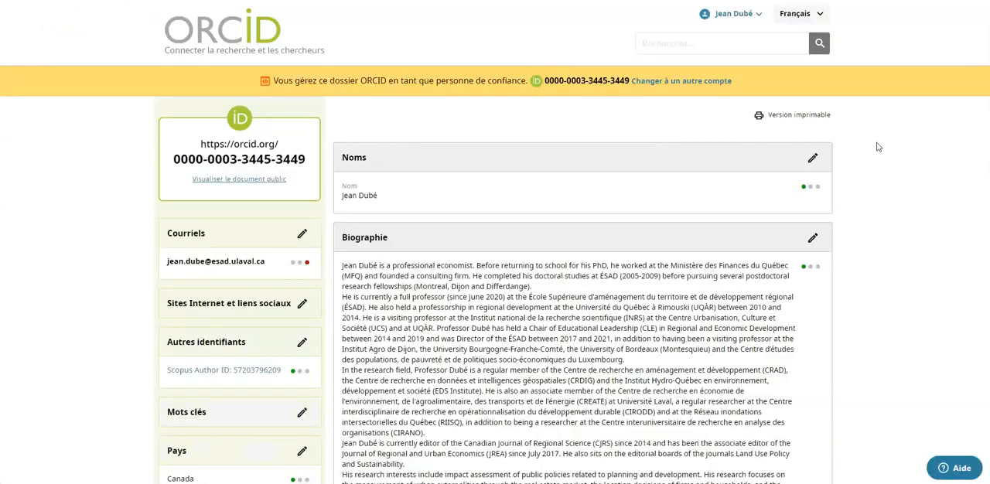
scroll(884, 147, "down", 6)
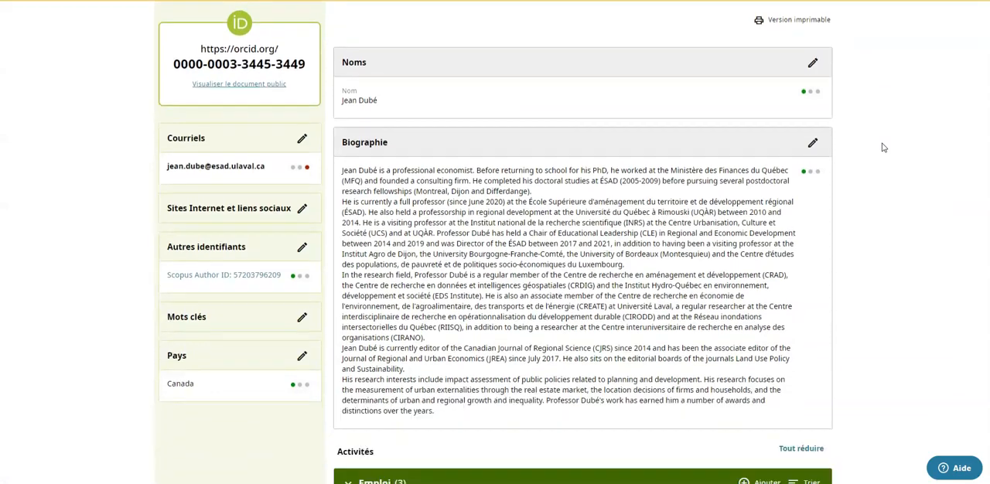
scroll(884, 147, "down", 8)
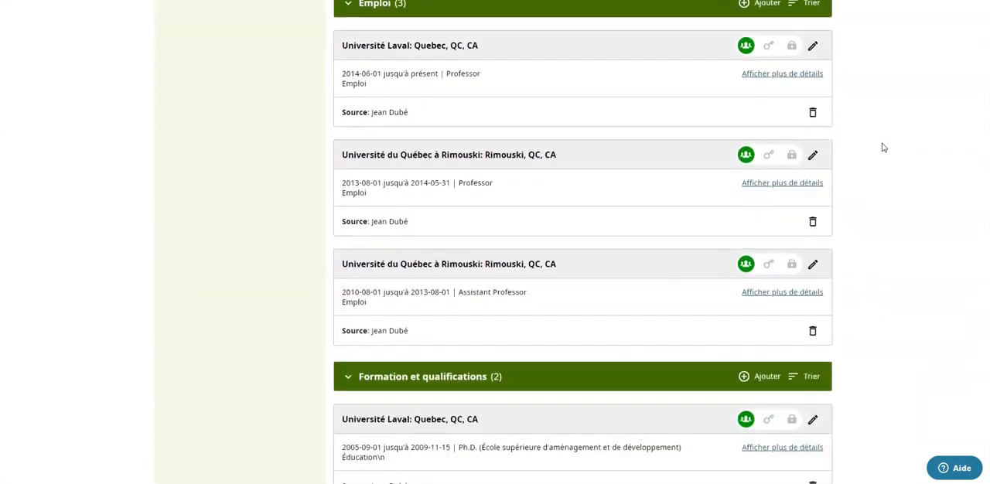
scroll(884, 147, "down", 7)
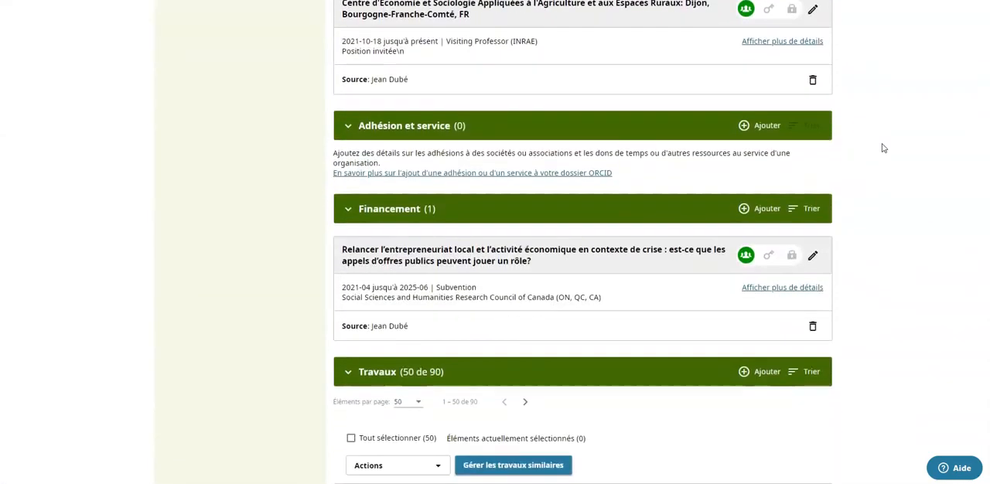
scroll(884, 147, "down", 3)
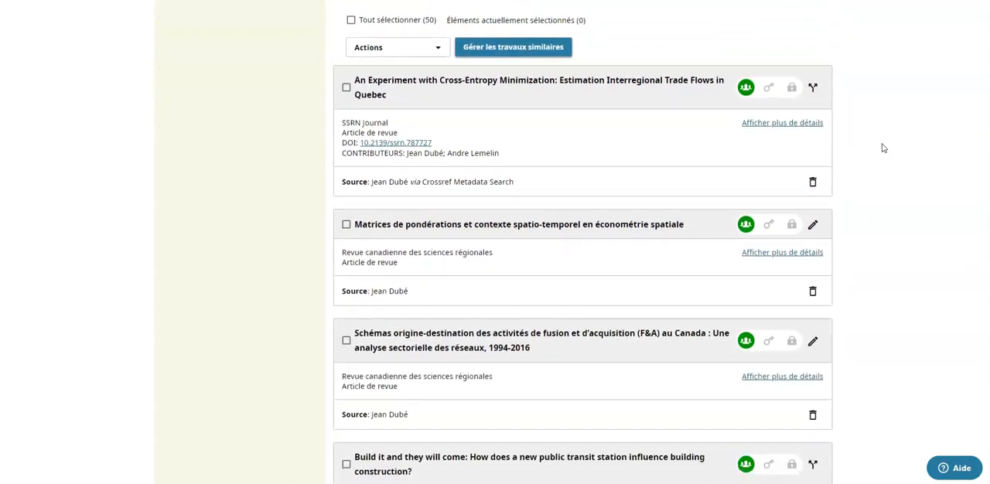